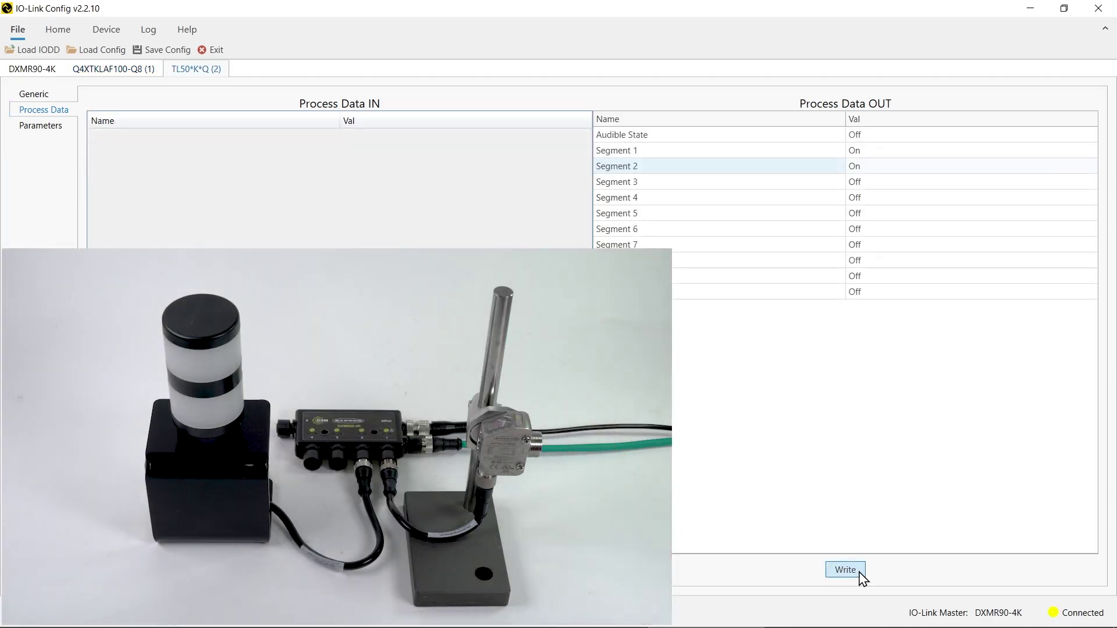
# - Bring up the master connection dialog, showing Serial on COM5 at 19200 baud
pyautogui.click(860, 572)
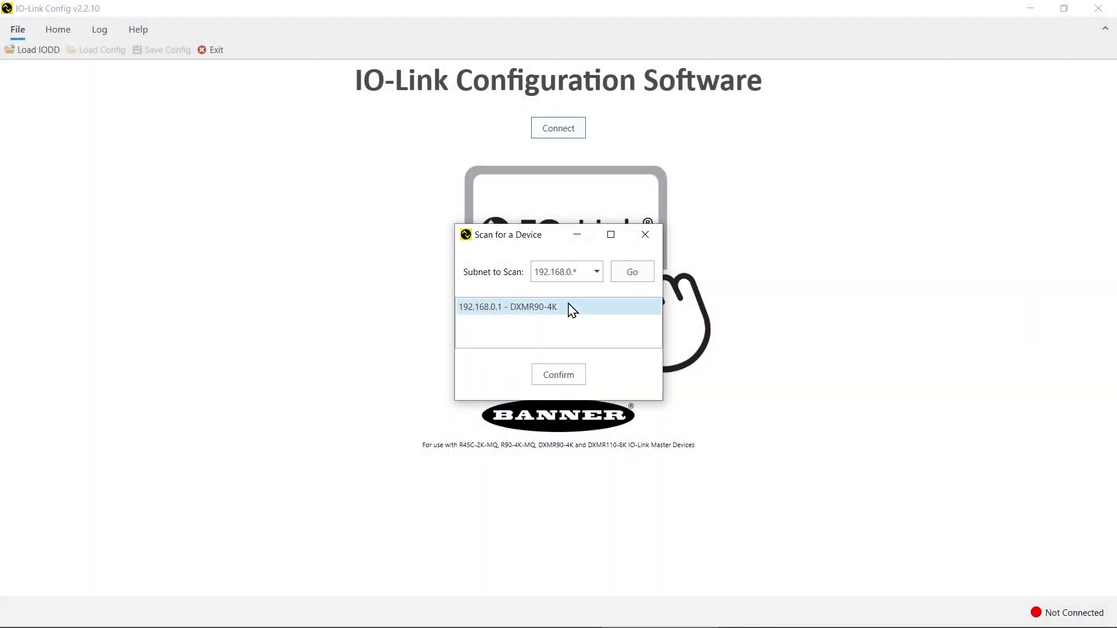
pyautogui.click(569, 382)
pyautogui.click(598, 381)
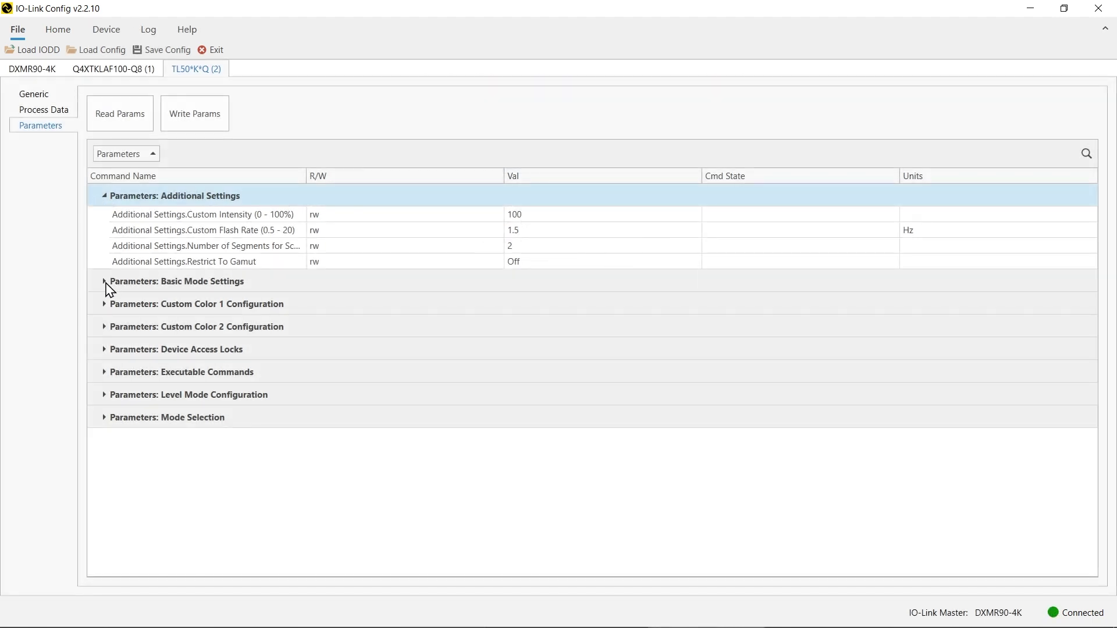
pyautogui.click(104, 282)
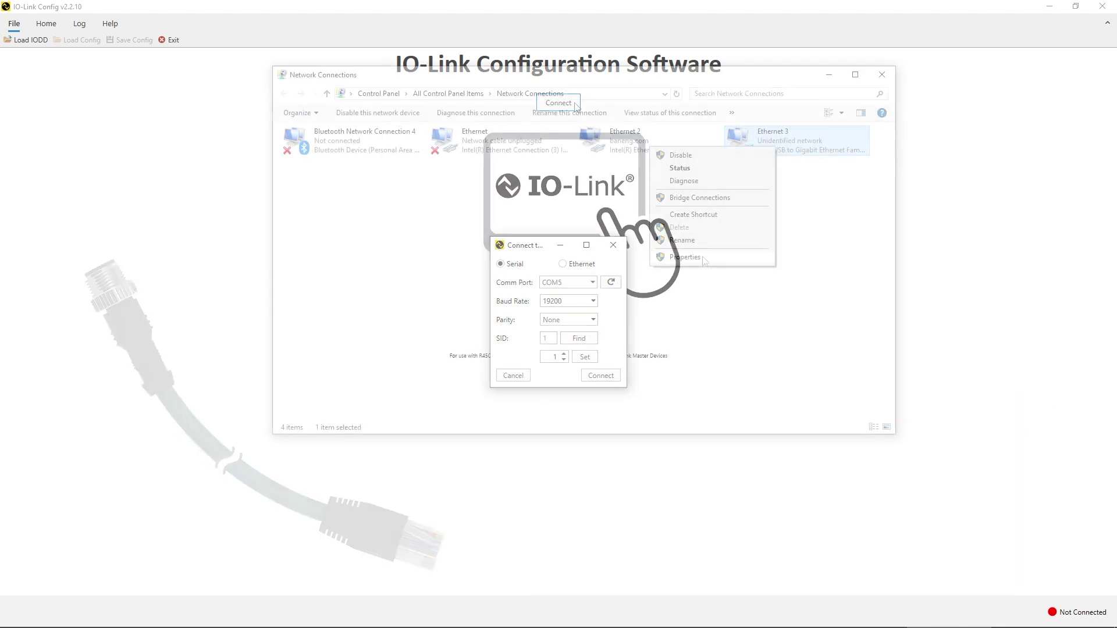
# - Check Ethernet 3's IPv4 settings: static 192.168.0.4 with mask 255.255.255.0
pyautogui.click(698, 259)
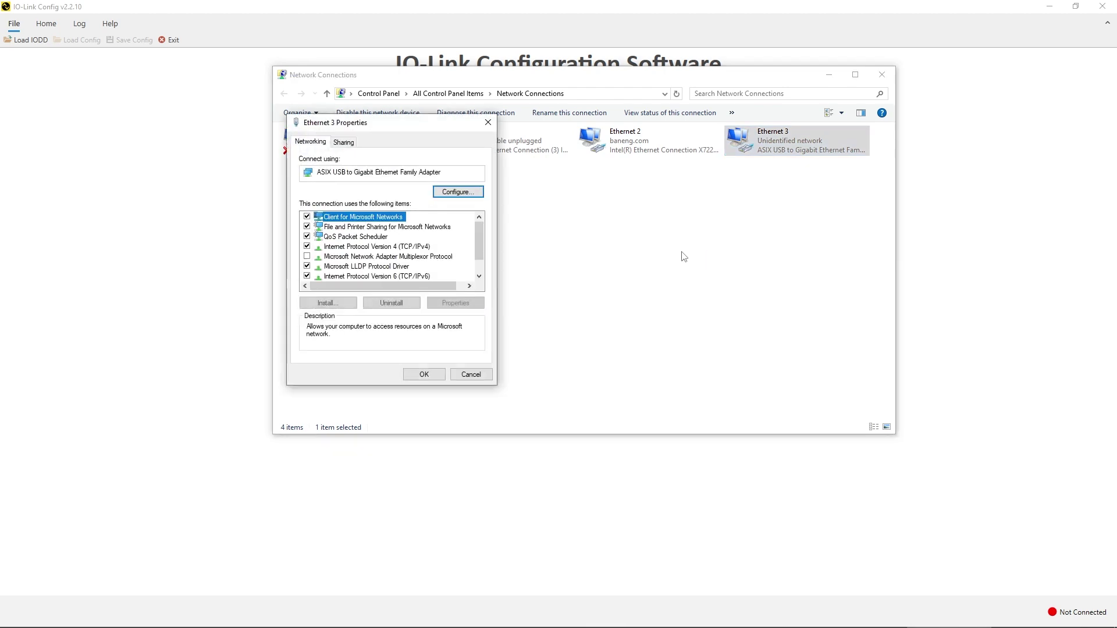
pyautogui.click(374, 246)
pyautogui.click(456, 304)
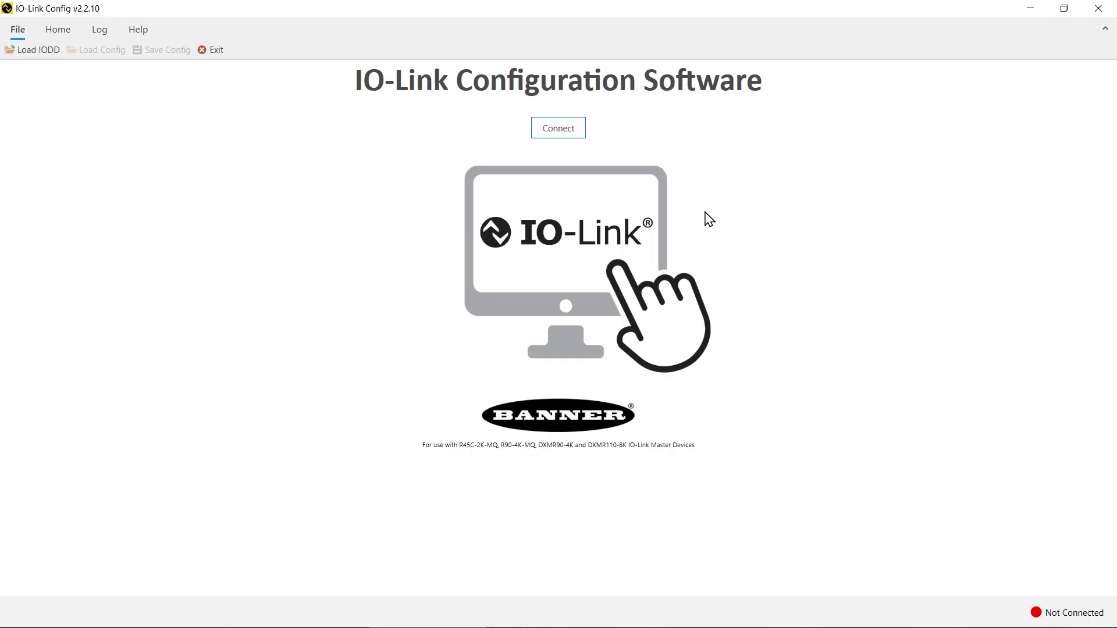
# - Scan the 192.168.0.* subnet over Ethernet and connect to the DXMR90-4K at 192.168.0.1
pyautogui.click(568, 129)
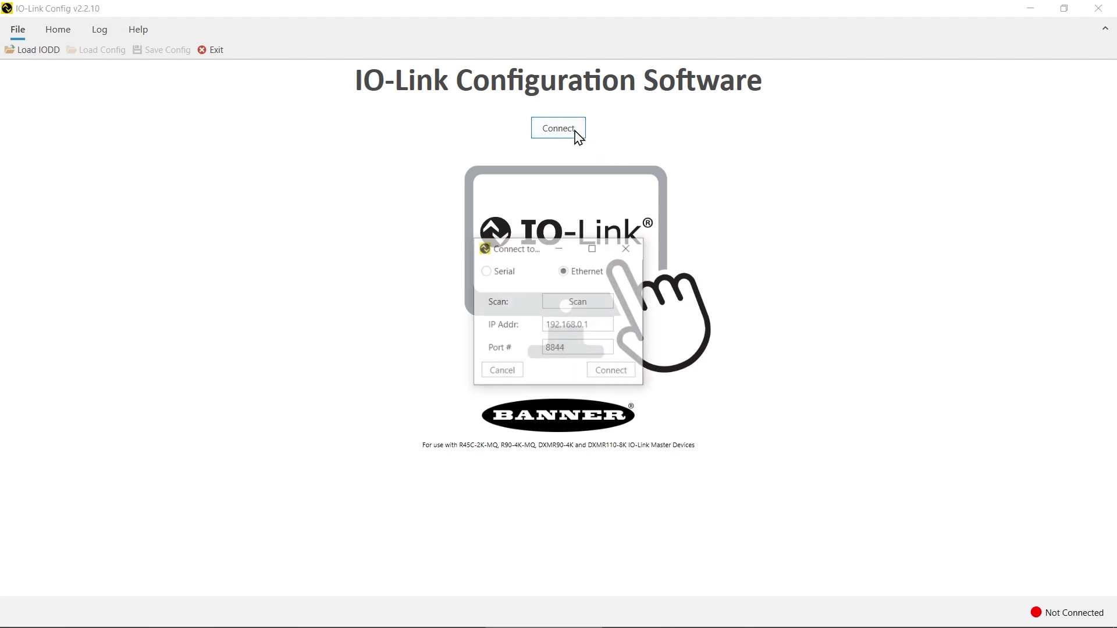
pyautogui.click(611, 303)
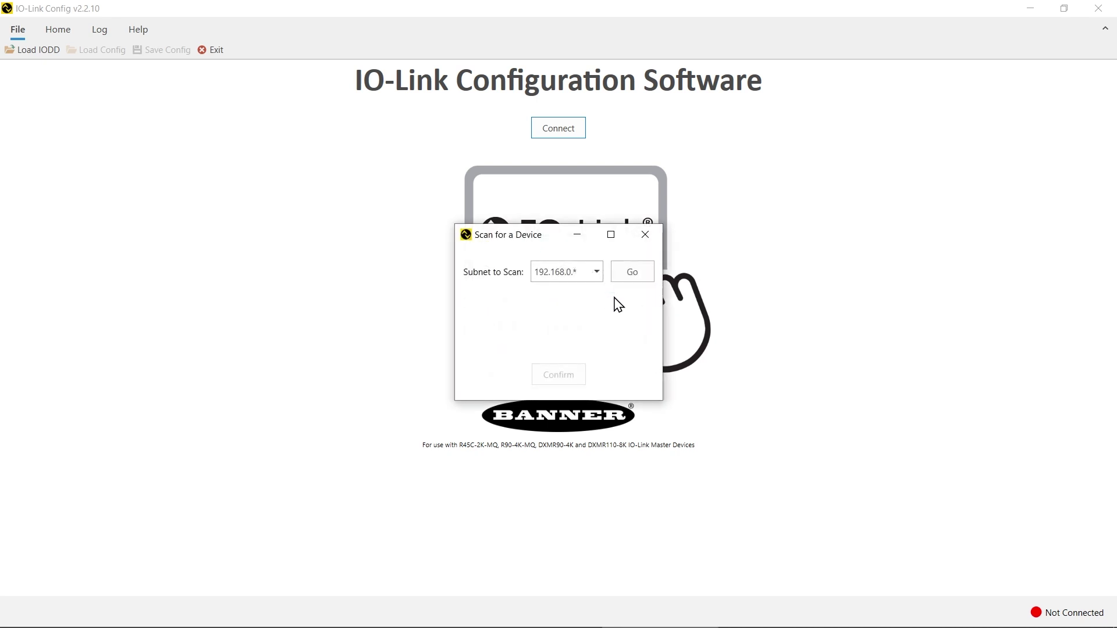
pyautogui.click(638, 282)
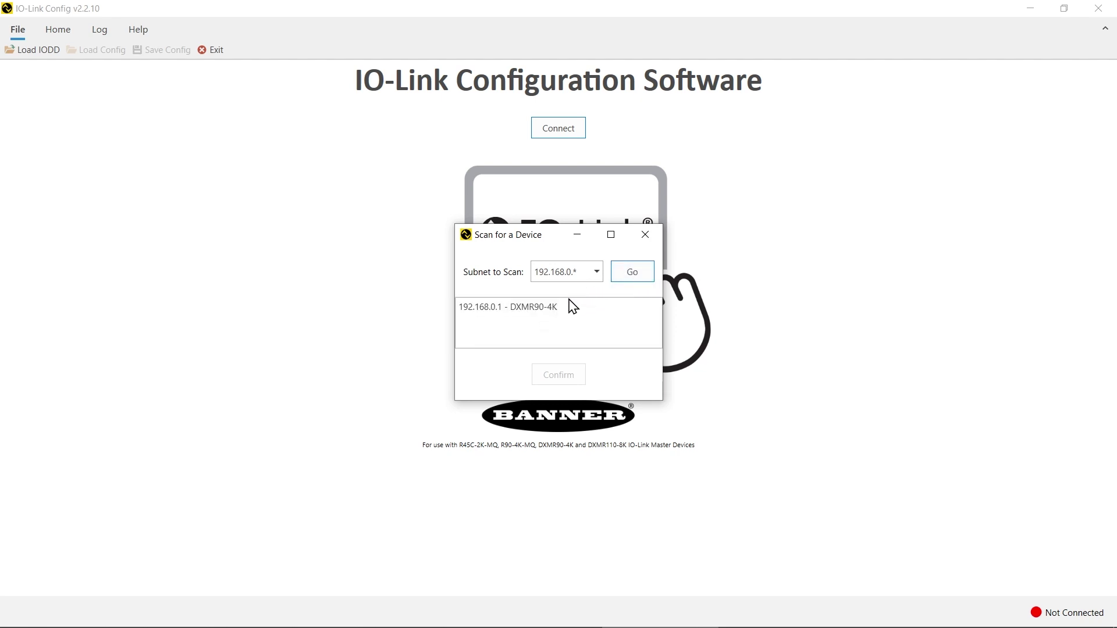
pyautogui.click(569, 307)
pyautogui.click(567, 378)
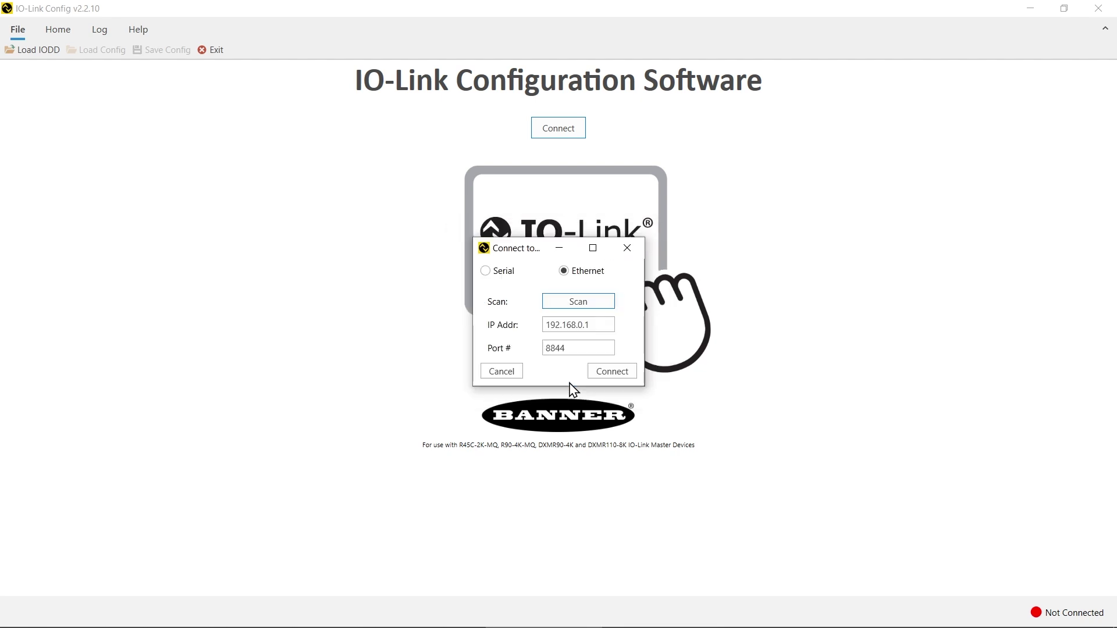
pyautogui.click(599, 376)
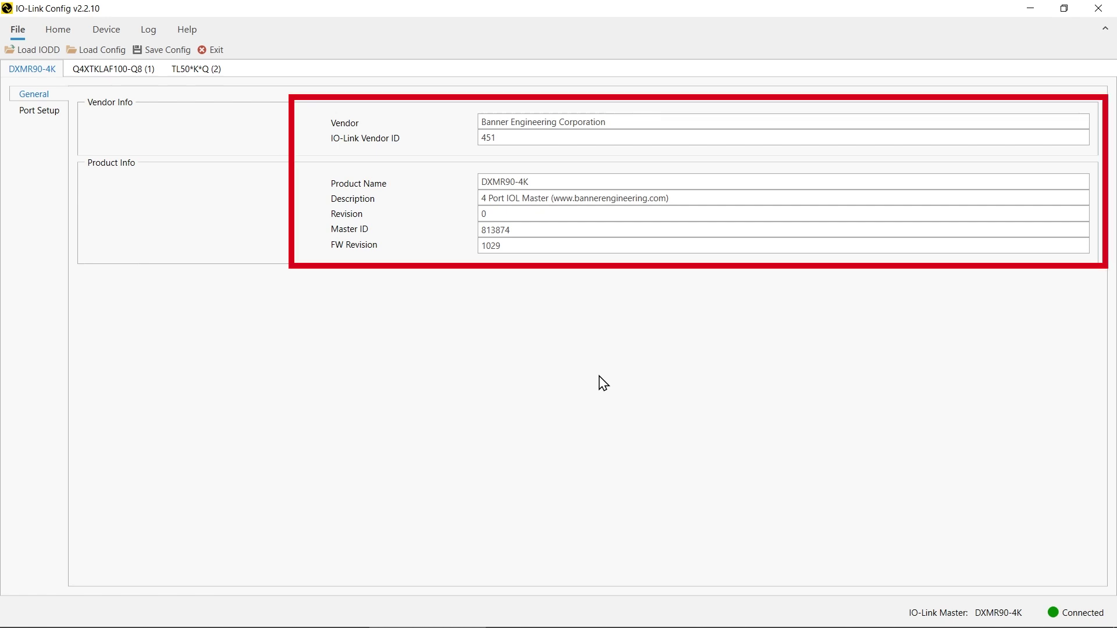
# - Show the DXMR90-4K's Port Setup page with devices detected on ports 1 and 2
pyautogui.click(36, 111)
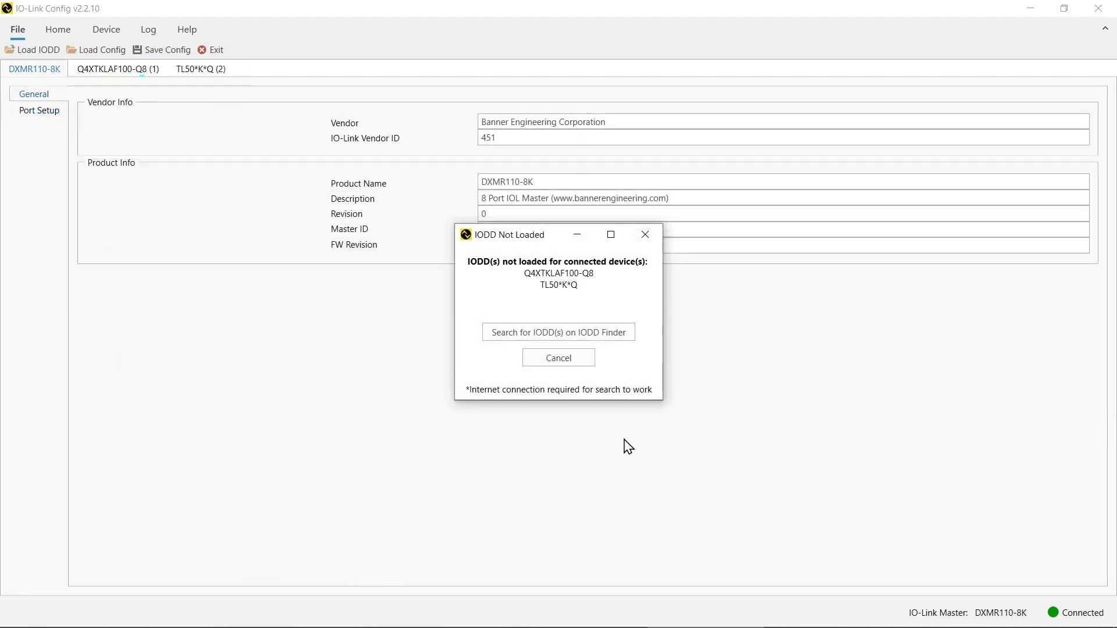
# - Look up the missing IODDs online and download the Q4X IODD file from its Downloads list
pyautogui.click(596, 335)
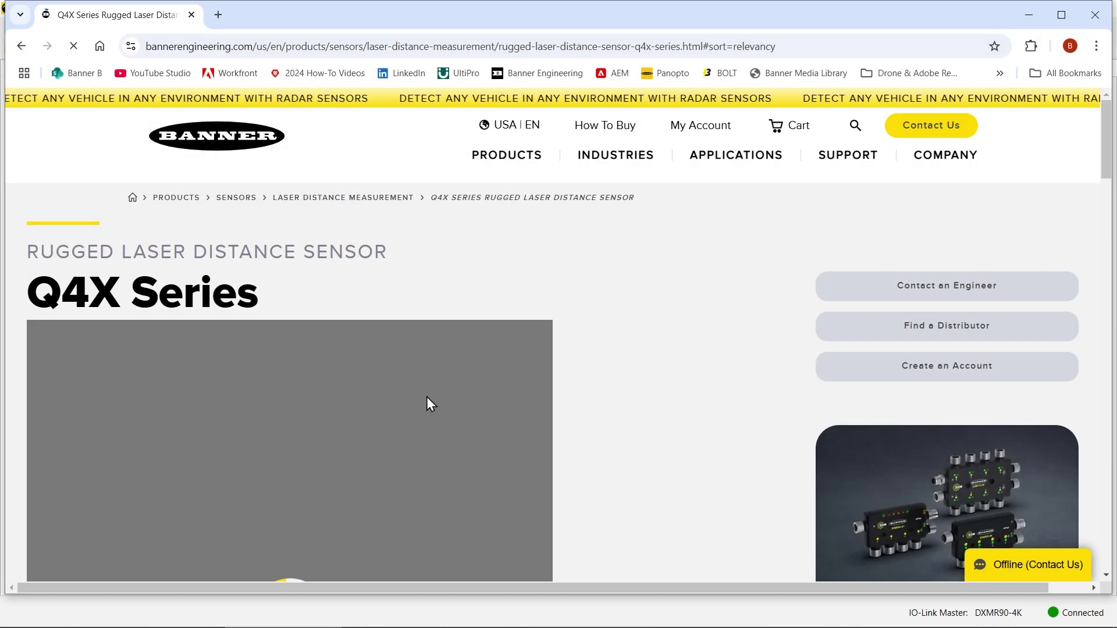
pyautogui.scroll(-10, 419, 395)
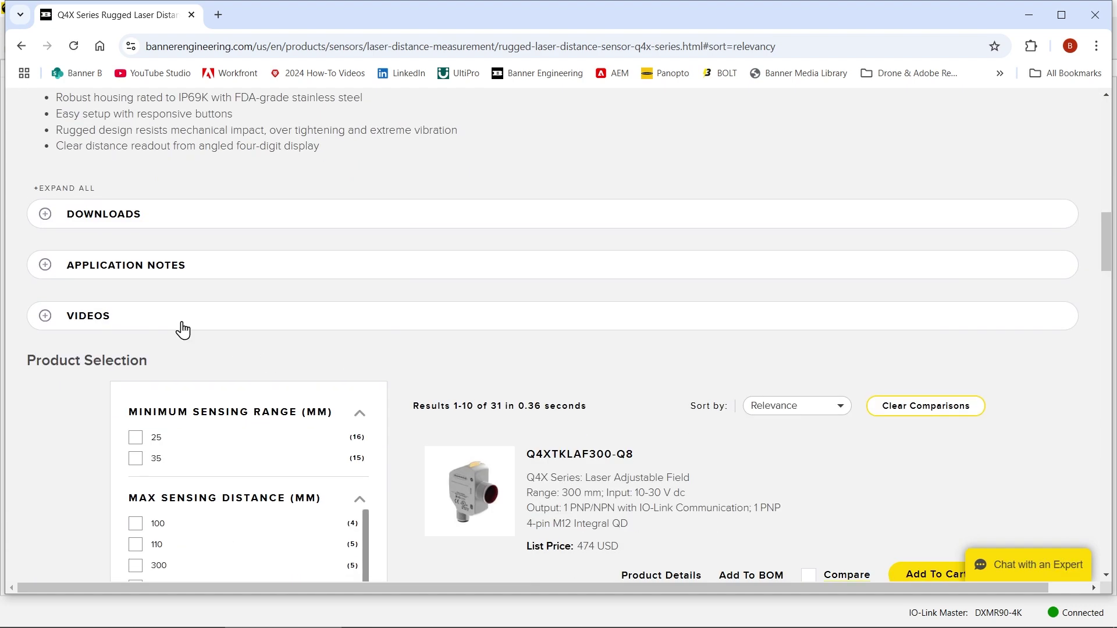
pyautogui.click(95, 215)
pyautogui.scroll(-6, 95, 252)
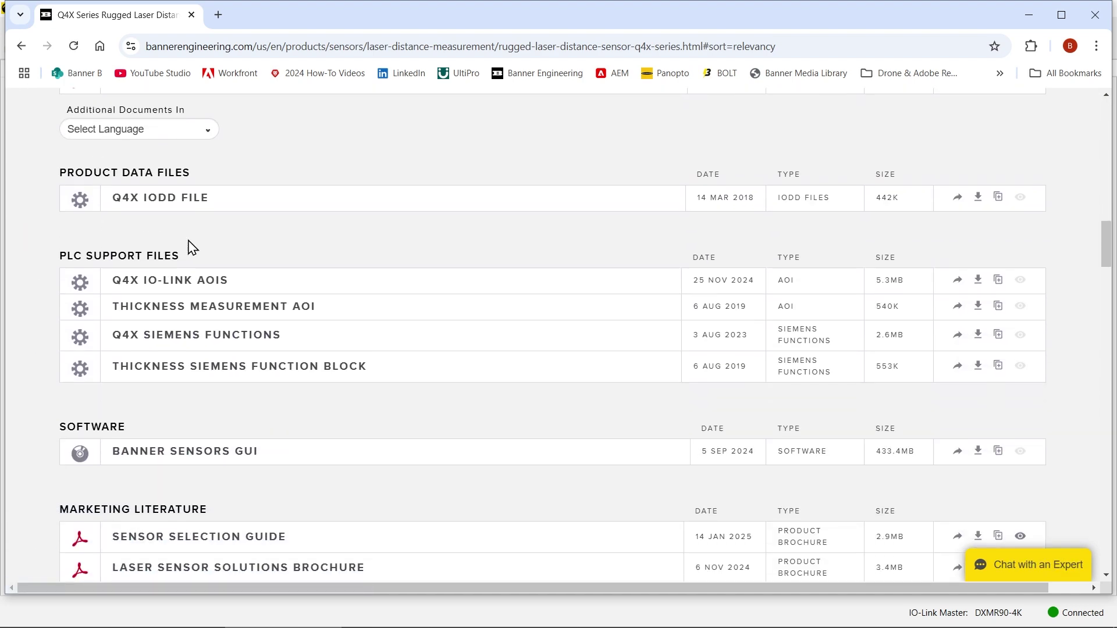
pyautogui.click(173, 201)
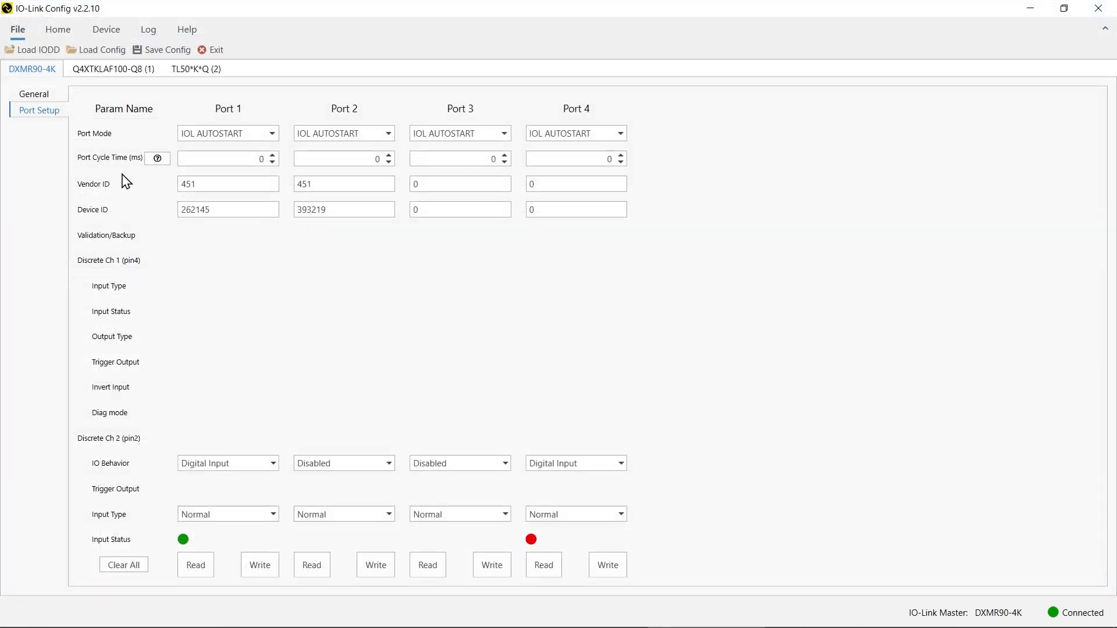
# - Load the TL50 light's IODD file, then view the Q4XTKLAF100-Q8 sensor's direct parameters
pyautogui.click(47, 49)
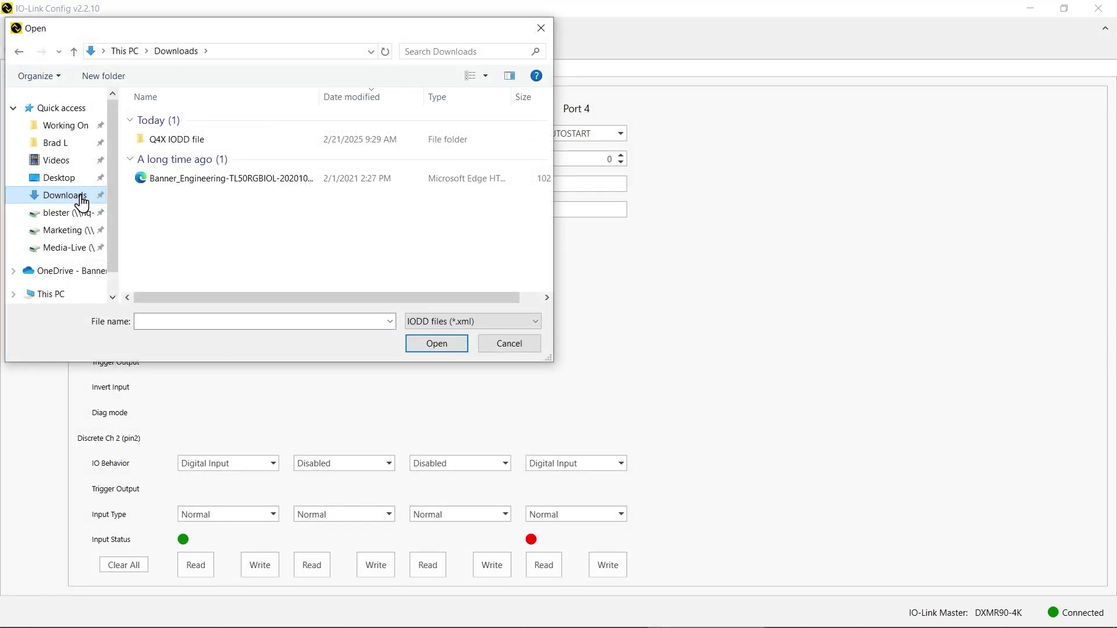
pyautogui.doubleClick(172, 187)
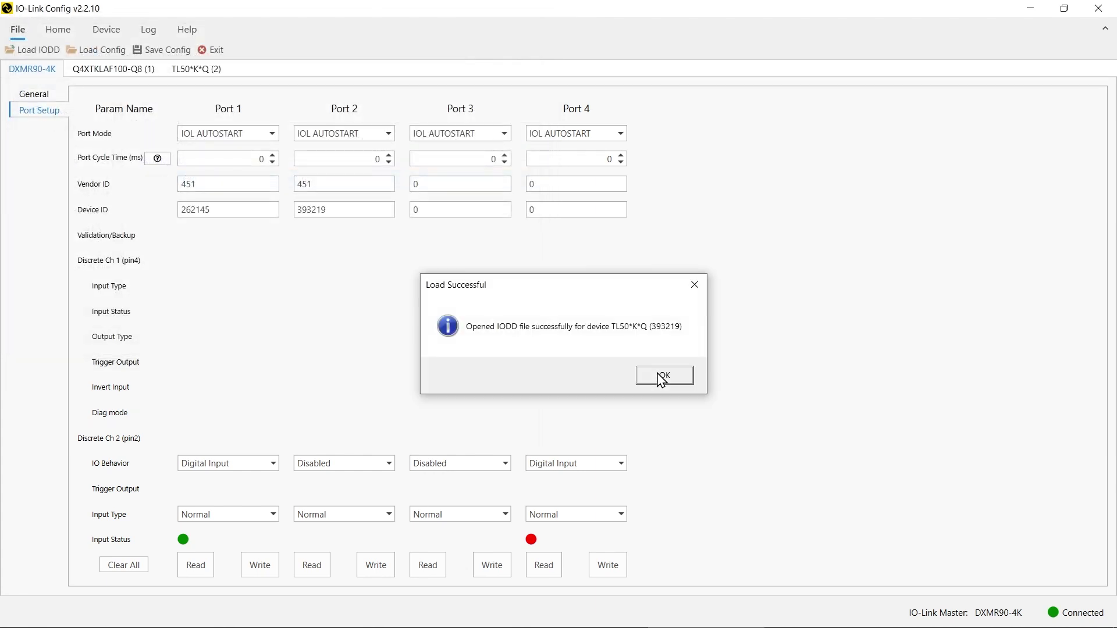
pyautogui.click(662, 378)
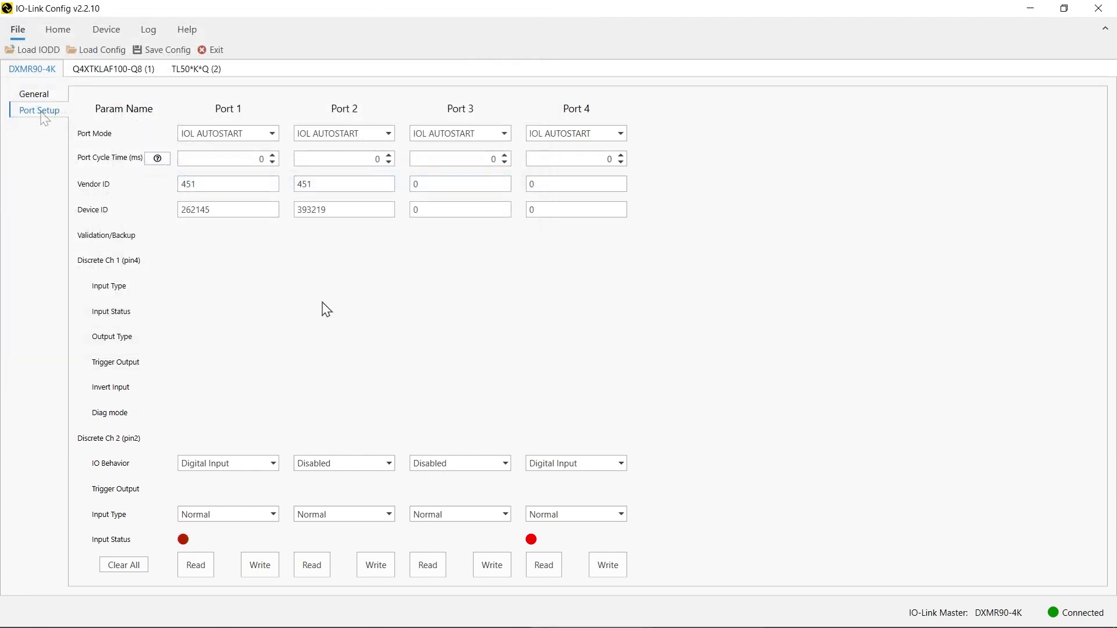
pyautogui.click(111, 72)
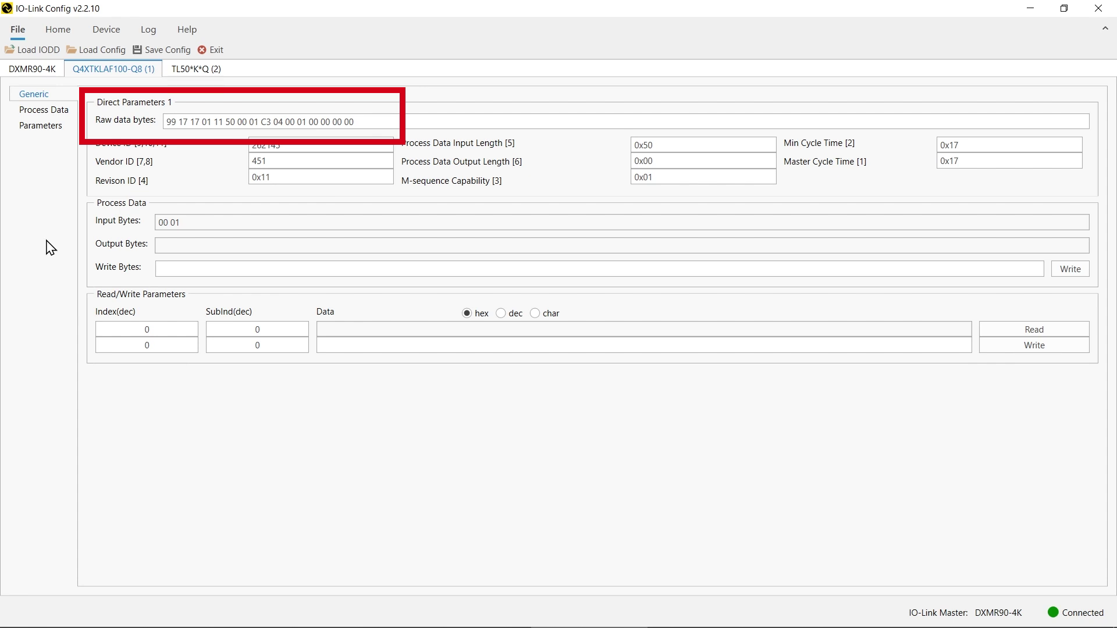
# - View the Q4XTKLAF100-Q8's live process data, then the TL50*K*Q light's output segment list
pyautogui.click(70, 112)
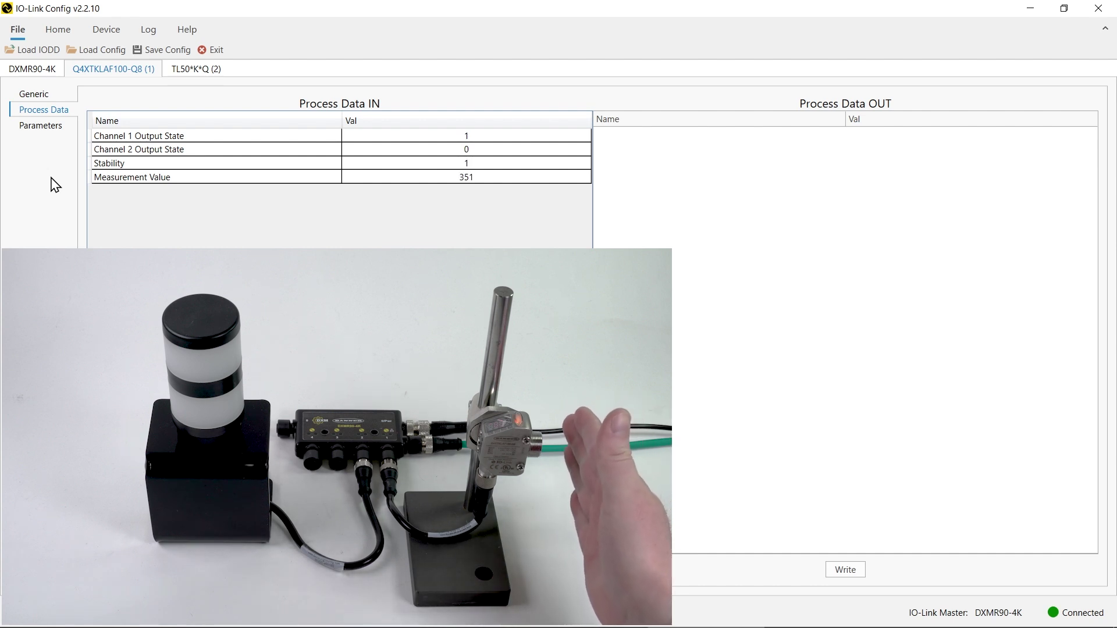
pyautogui.click(196, 69)
pyautogui.click(880, 151)
# - Set TL50*K*Q Segment 1 and Segment 2 to On and write them to the light
pyautogui.click(880, 151)
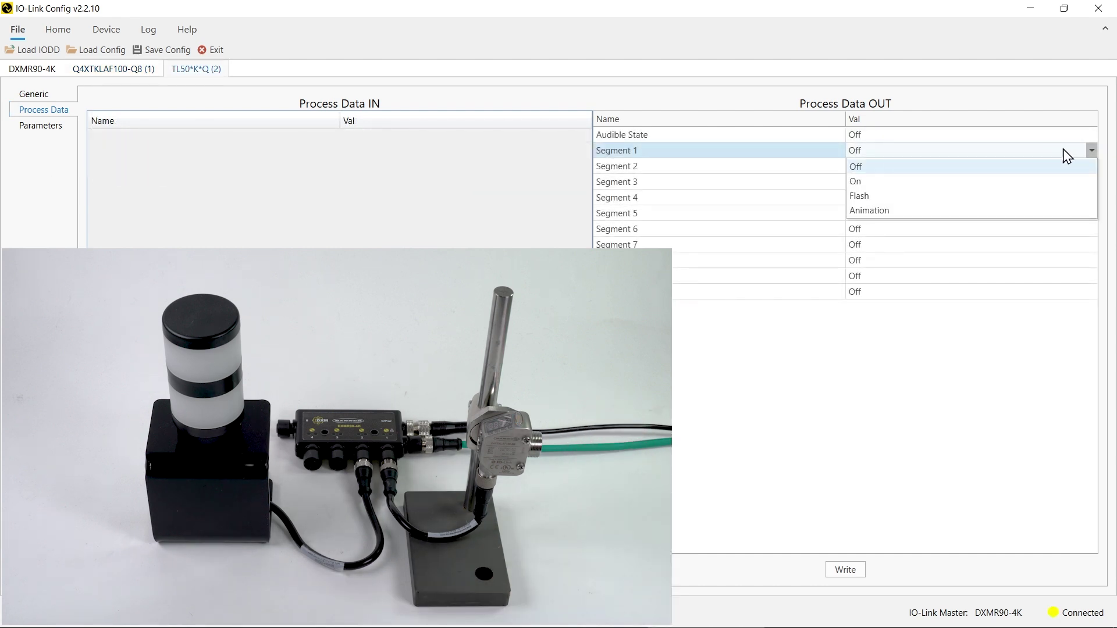
pyautogui.click(941, 187)
pyautogui.click(884, 167)
pyautogui.click(884, 168)
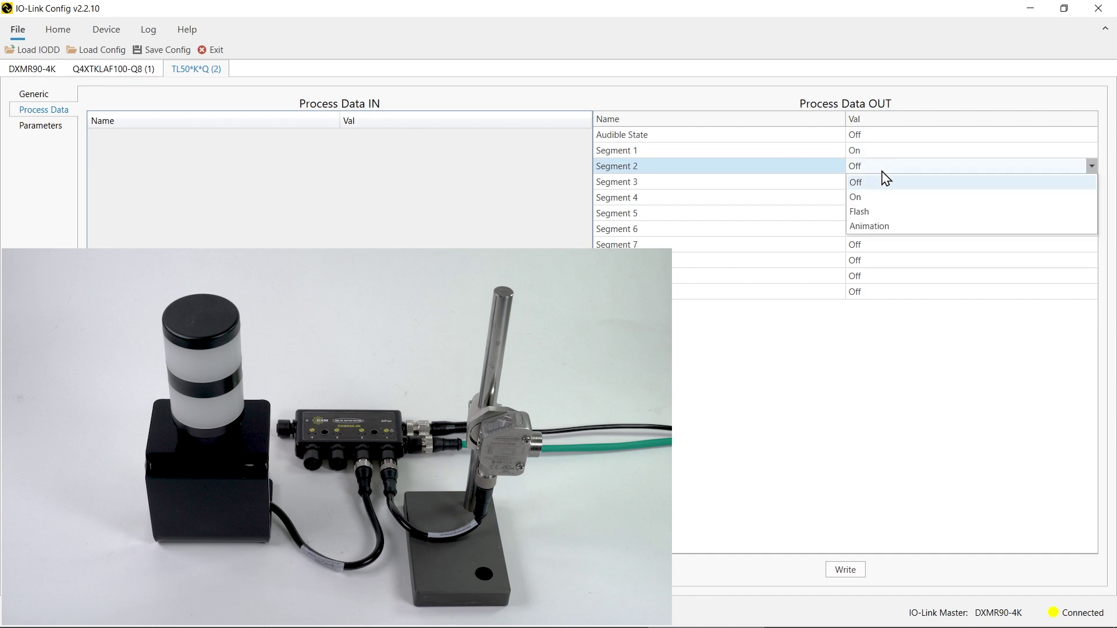
pyautogui.click(874, 199)
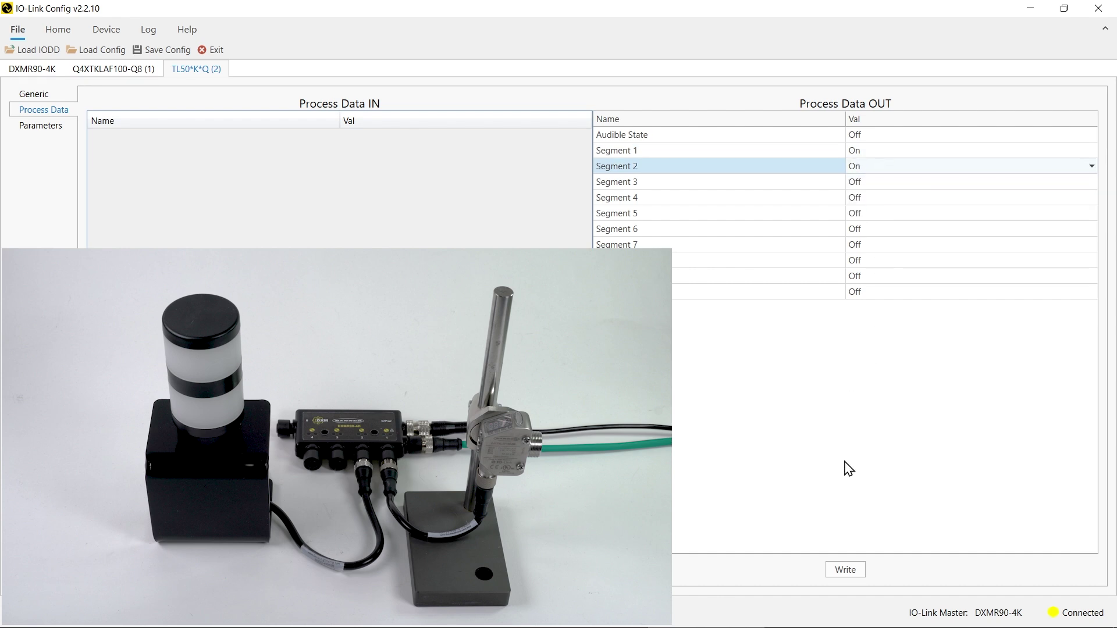
pyautogui.click(860, 575)
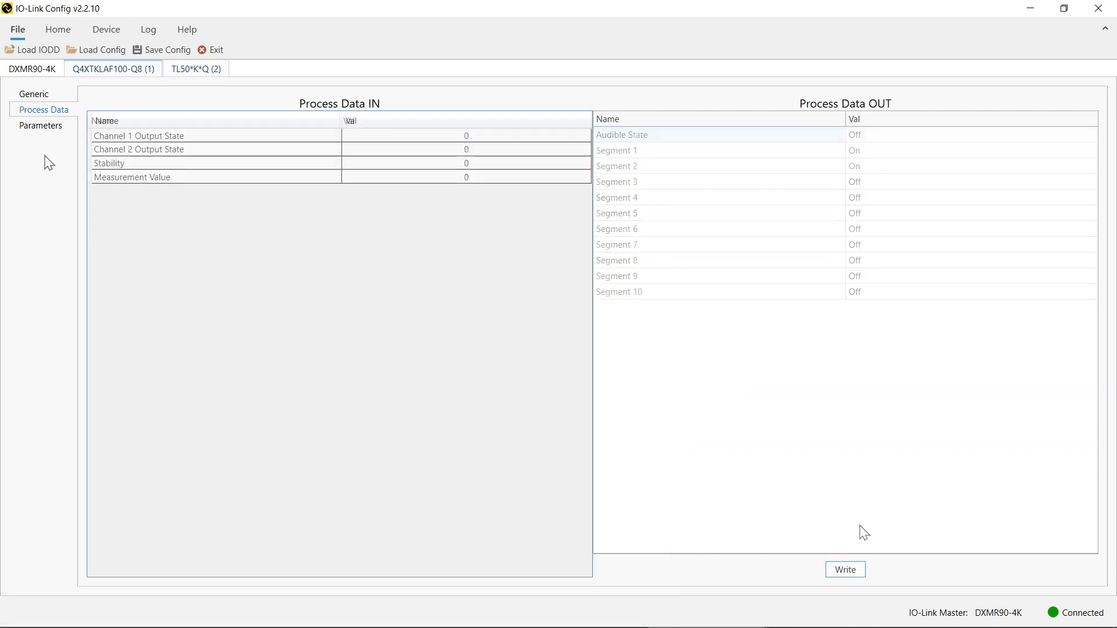
# - Read Params from the Q4XTKLAF100-Q8, expand its groups, and set BDC1 Switchpoint Logic to Dark Operate (DO)
pyautogui.click(42, 126)
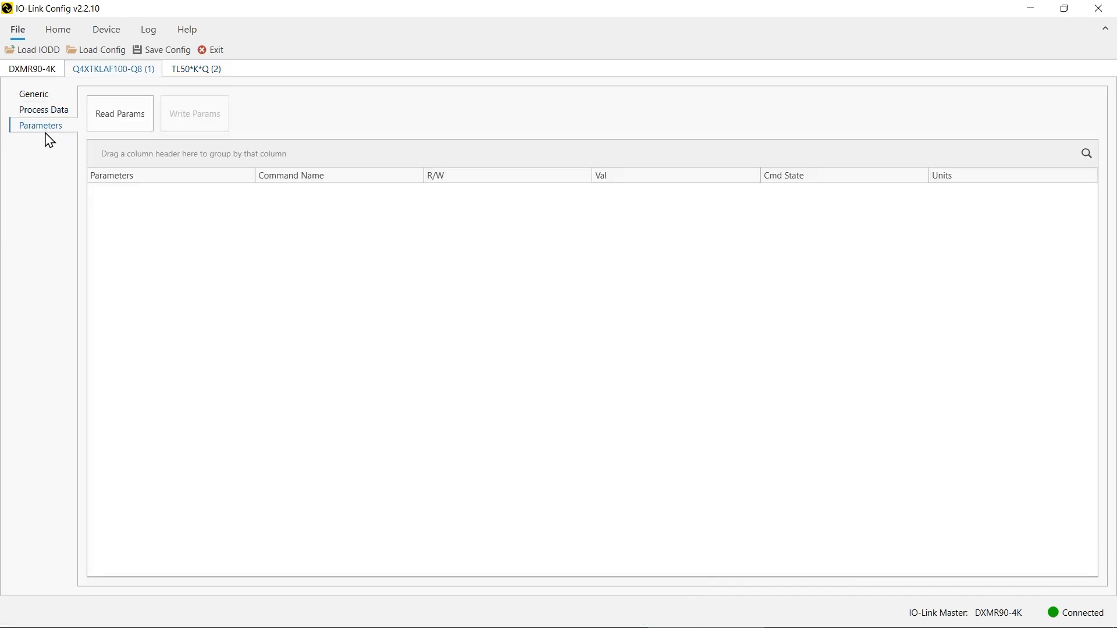
pyautogui.click(148, 128)
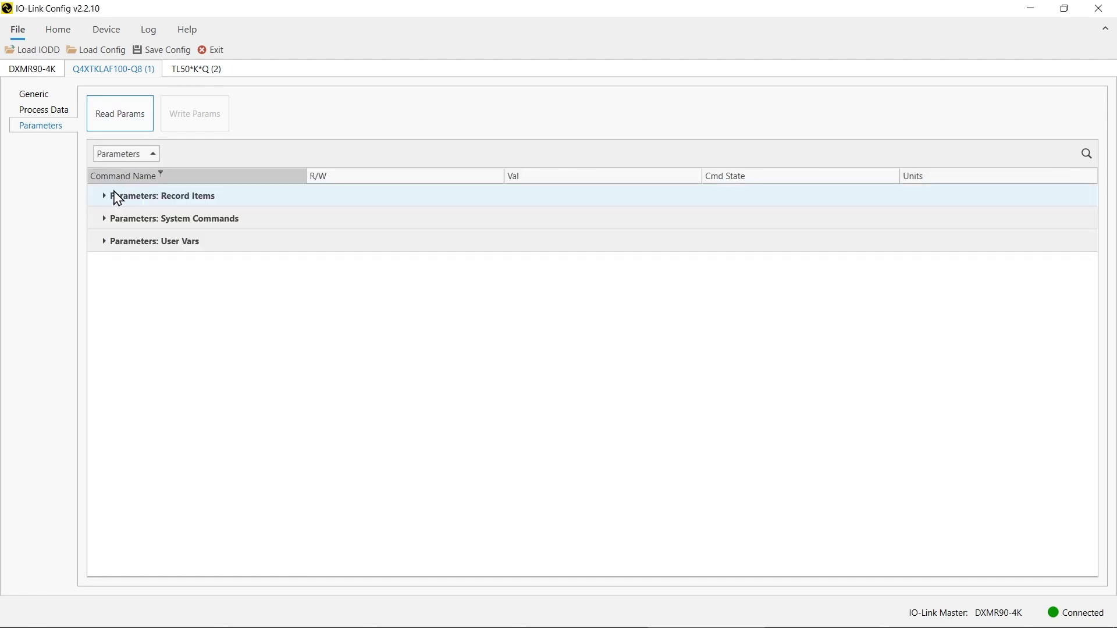
pyautogui.click(106, 197)
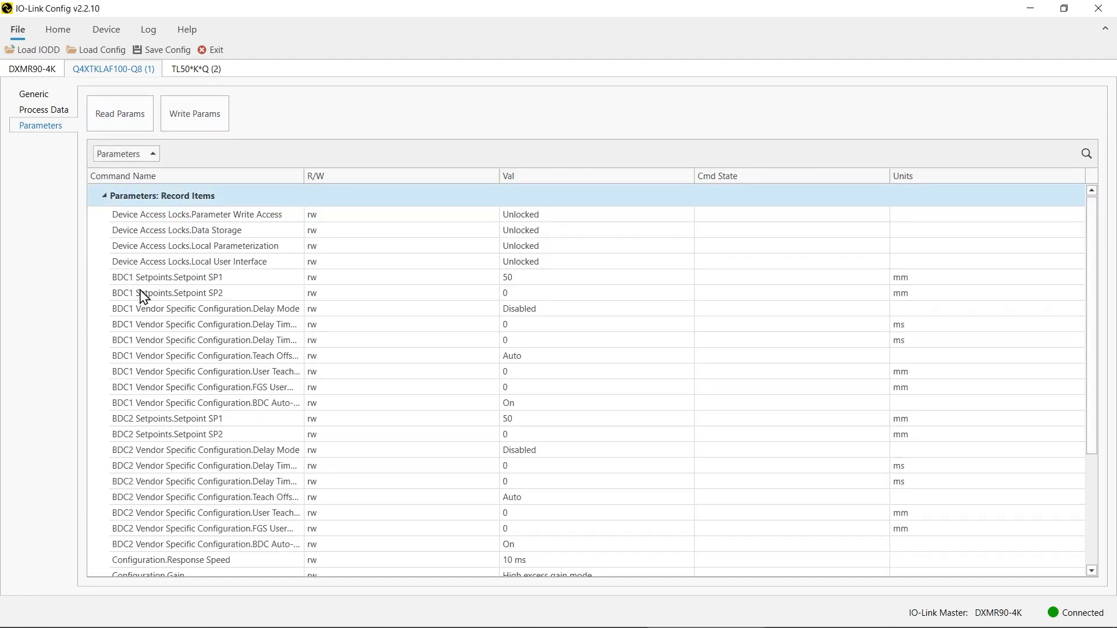
pyautogui.scroll(-4, 142, 303)
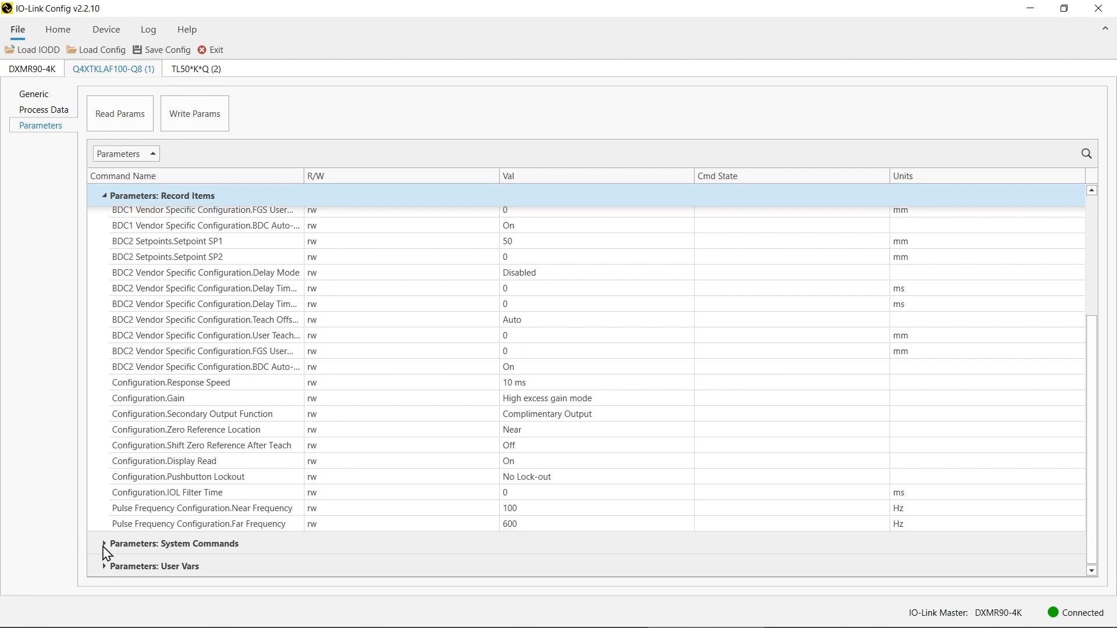
pyautogui.click(104, 544)
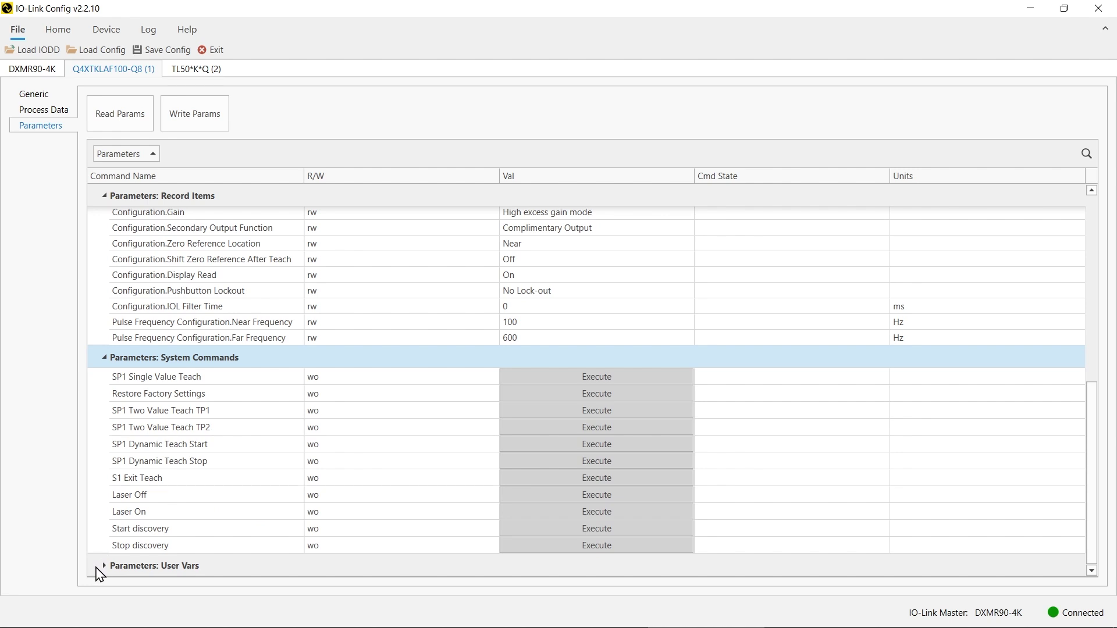
pyautogui.click(98, 573)
pyautogui.click(105, 568)
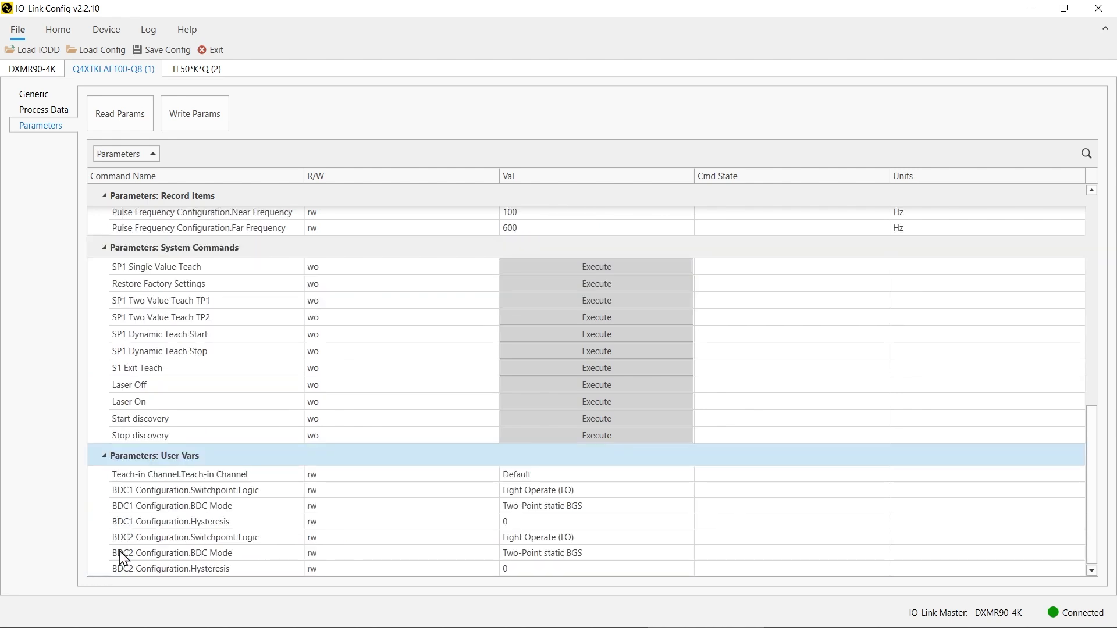
pyautogui.click(626, 494)
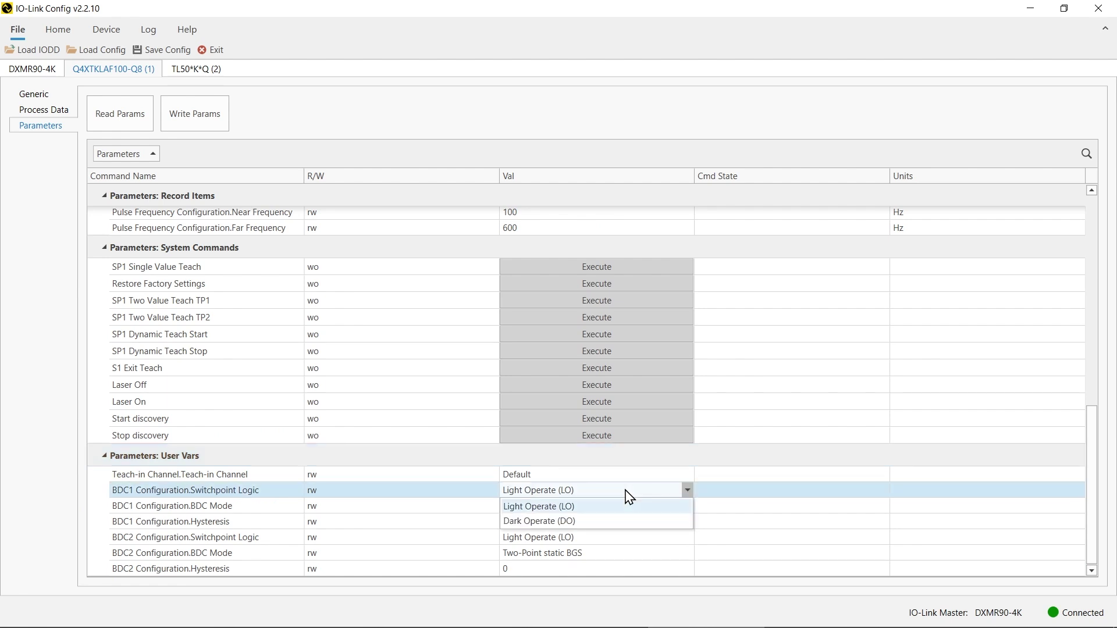
pyautogui.click(607, 521)
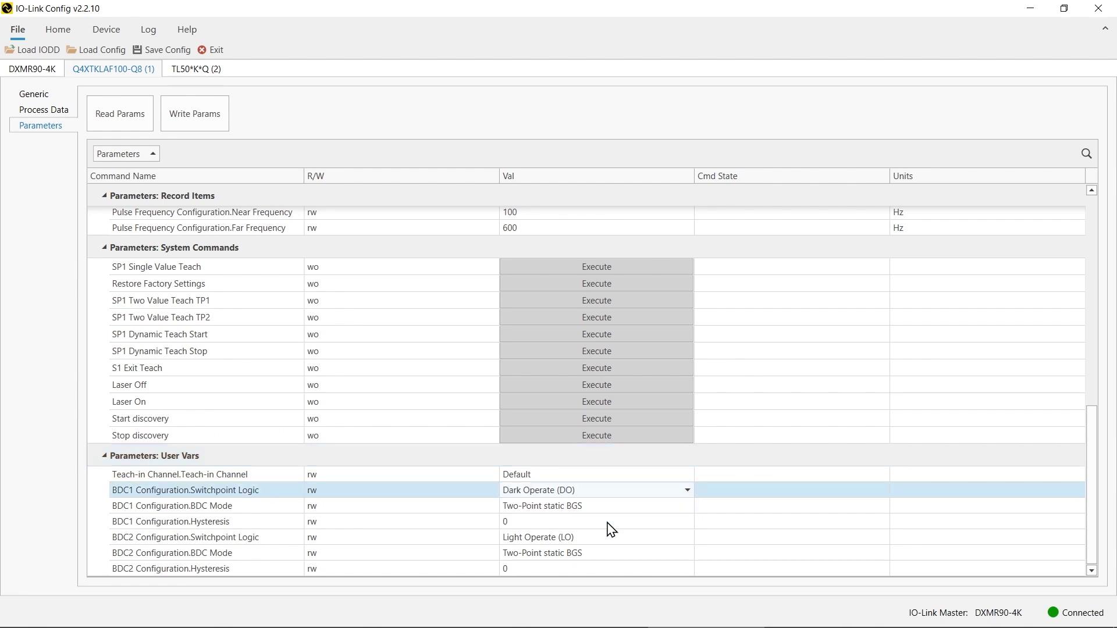
# - Write the Dark Operate parameter to the sensor and view its process data, Channel 1 Output State now 1
pyautogui.click(194, 121)
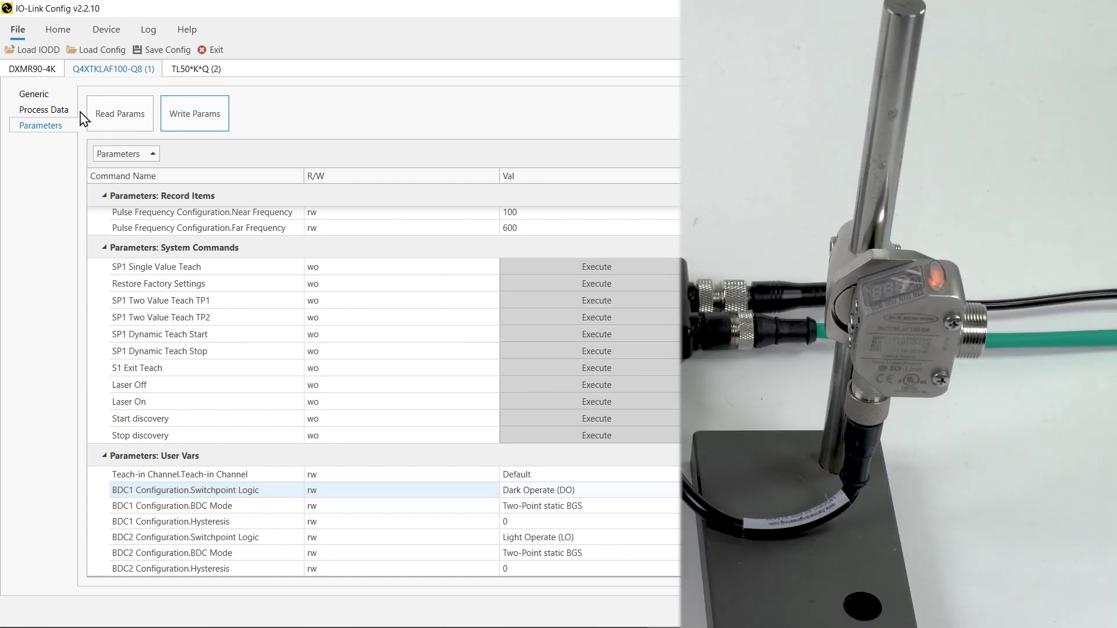
pyautogui.click(64, 114)
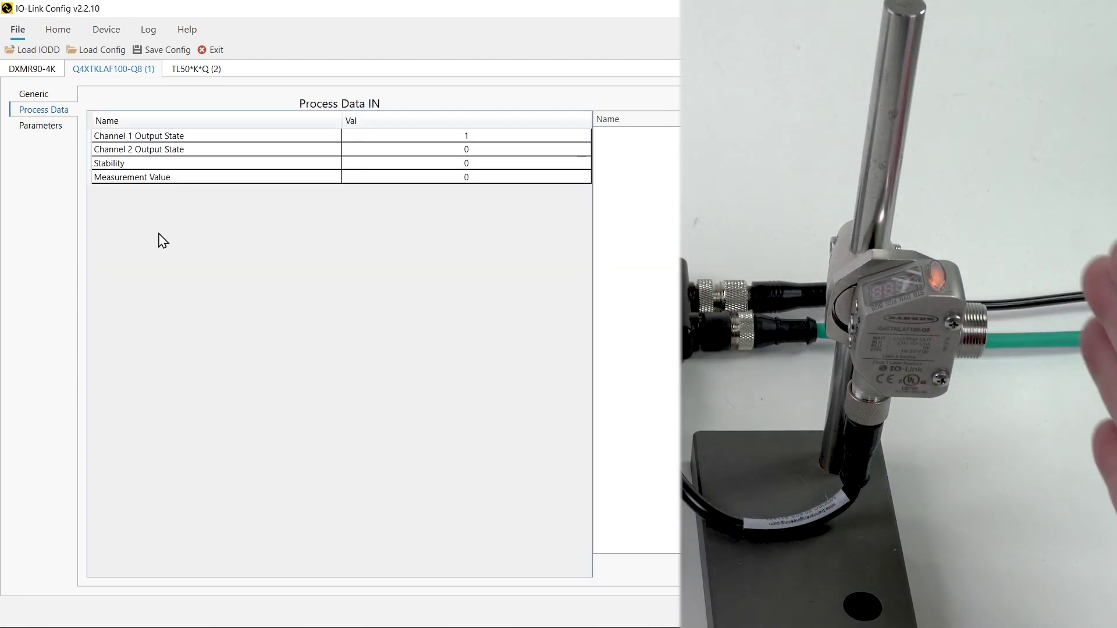